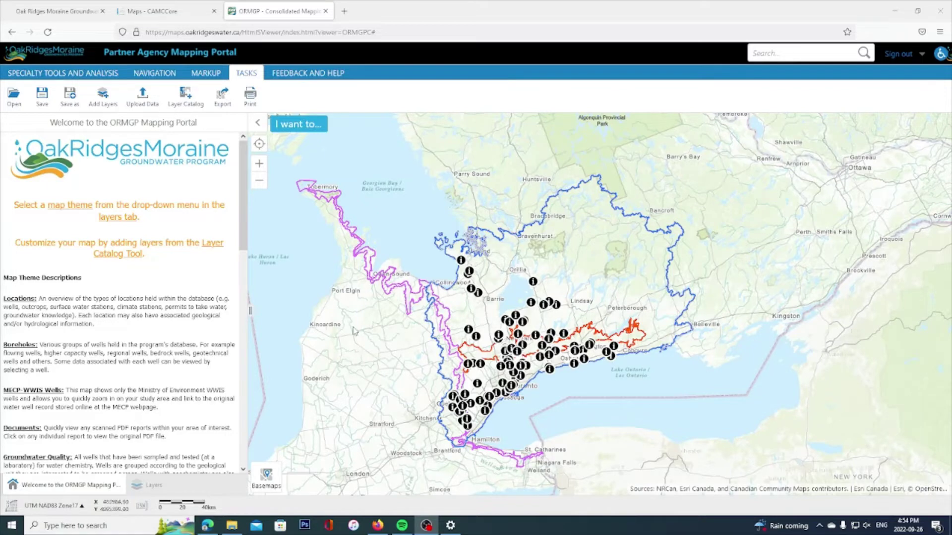
- Switch the map's layer theme to Boreholes and turn on the Flowing Wells layer
{"action": "left_click", "coordinate": [152, 488]}
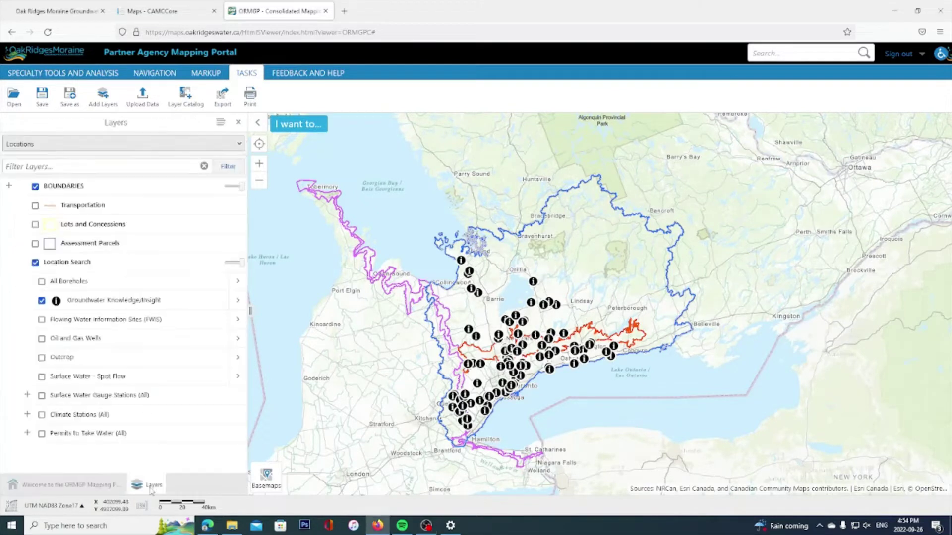
{"action": "left_click", "coordinate": [121, 144]}
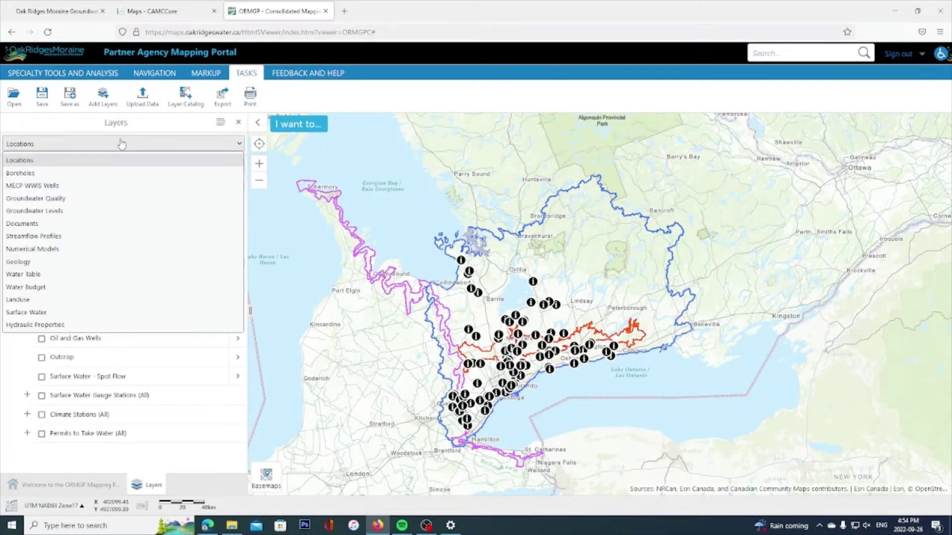
{"action": "left_click", "coordinate": [127, 172]}
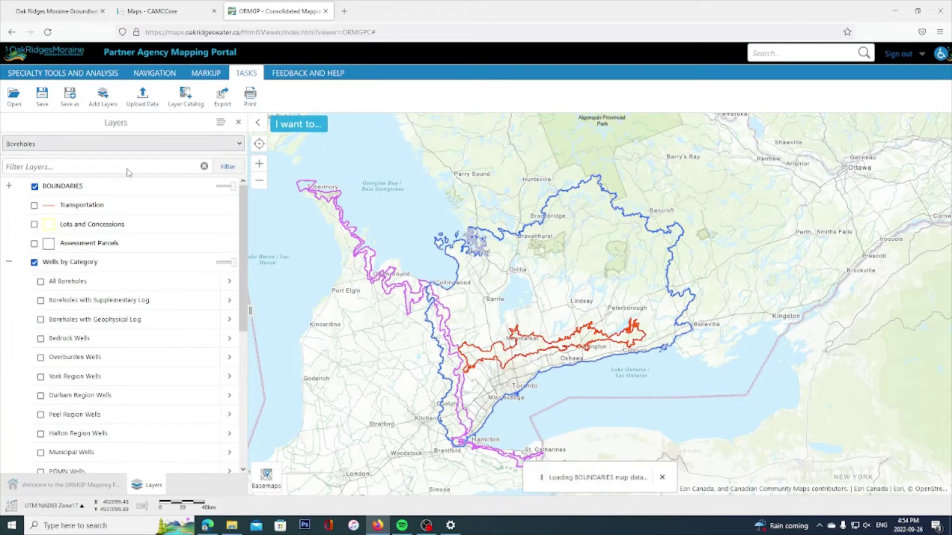
{"action": "scroll", "coordinate": [122, 217], "scroll_direction": "down", "scroll_amount": 2}
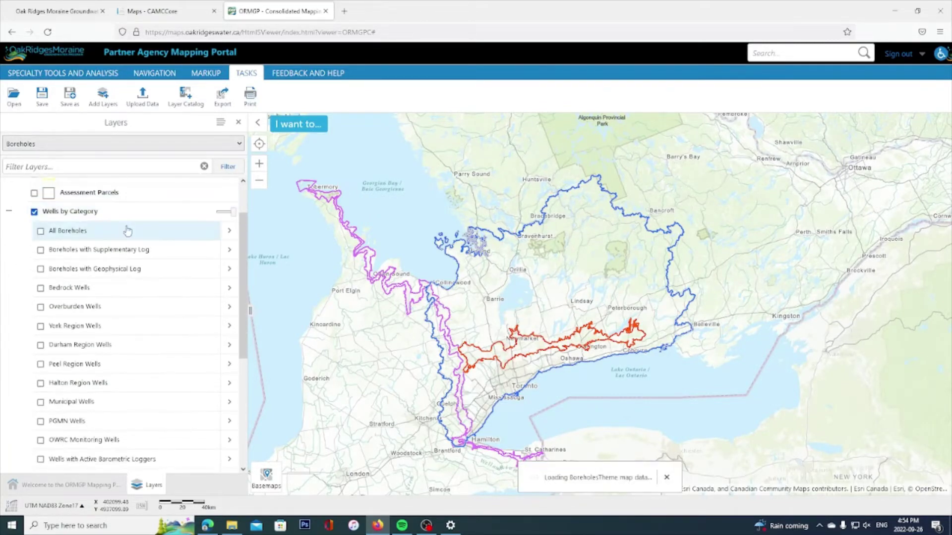
{"action": "scroll", "coordinate": [125, 228], "scroll_direction": "down", "scroll_amount": 2}
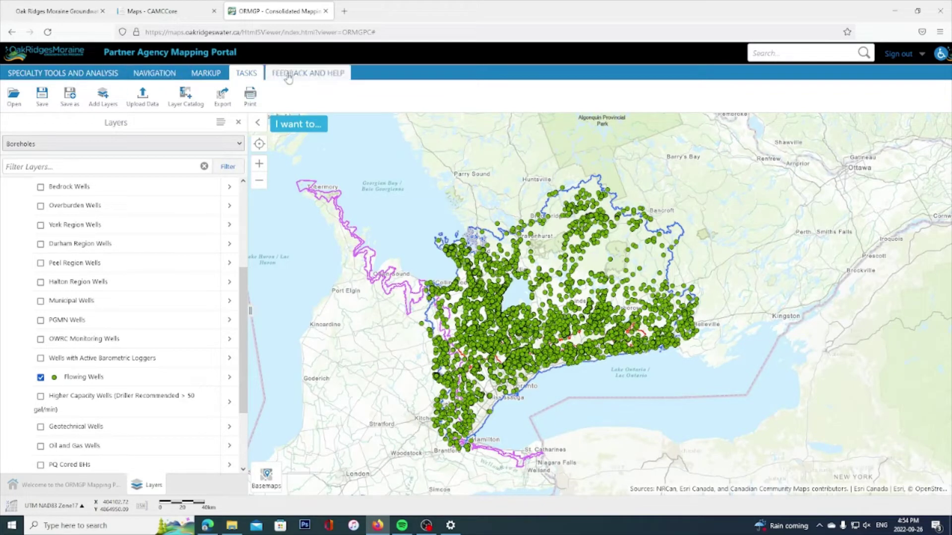
- Start the Filter tool with Flowing Wells as the data source
{"action": "left_click", "coordinate": [88, 75]}
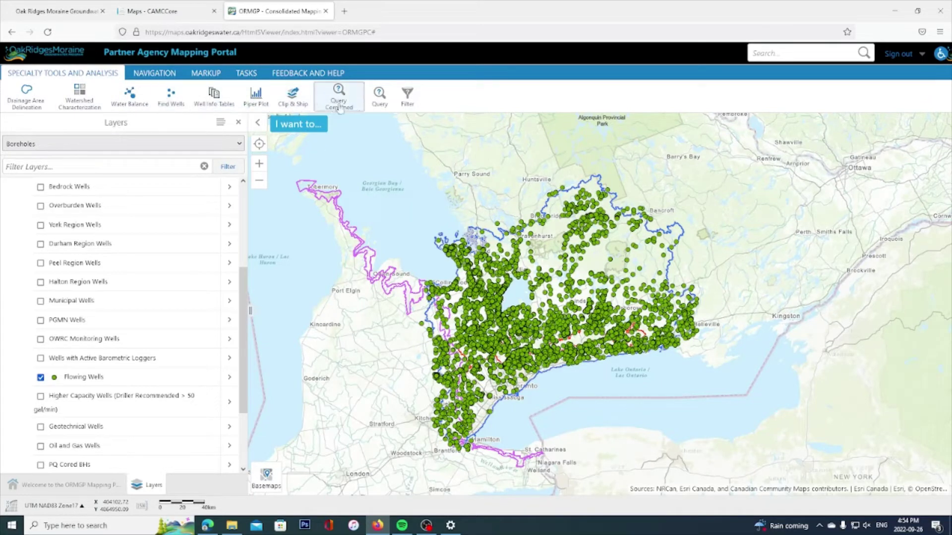
{"action": "left_click", "coordinate": [406, 103]}
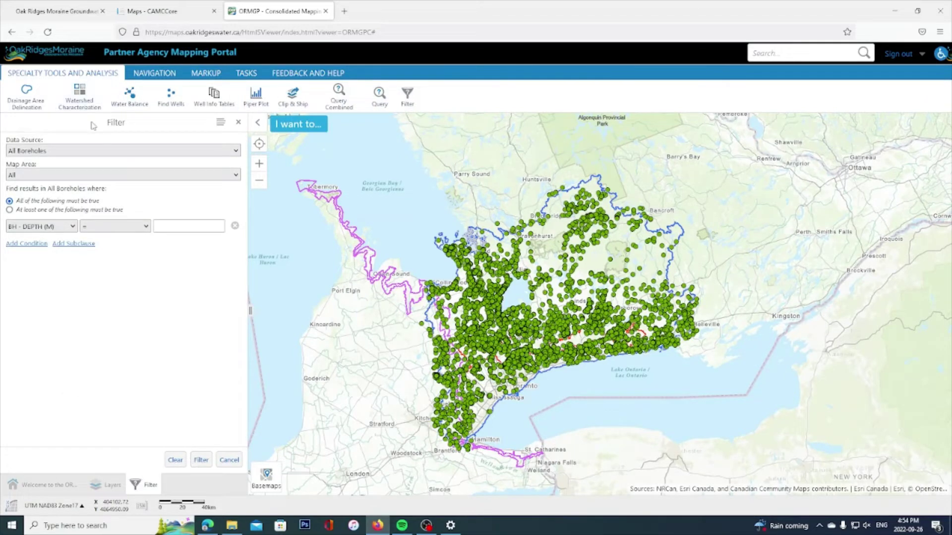
{"action": "left_click", "coordinate": [89, 151]}
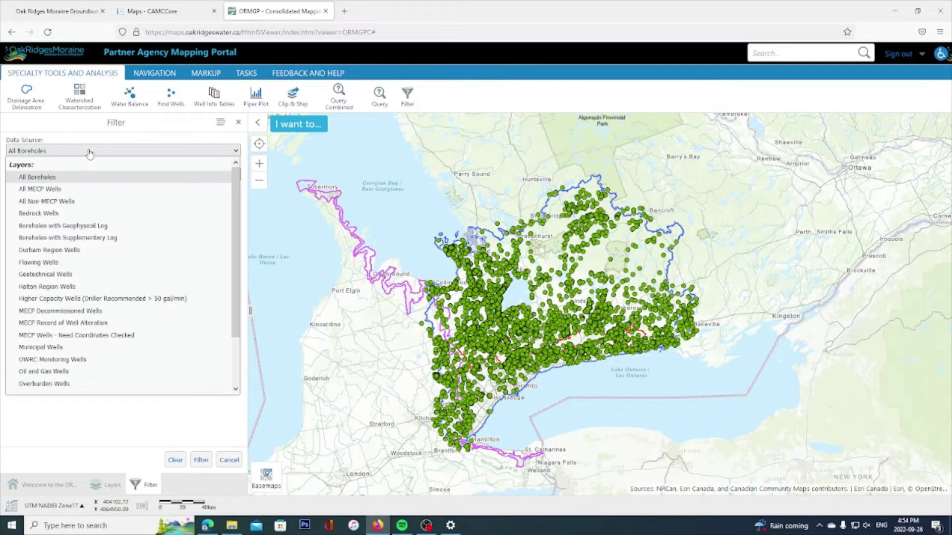
{"action": "left_click", "coordinate": [75, 263]}
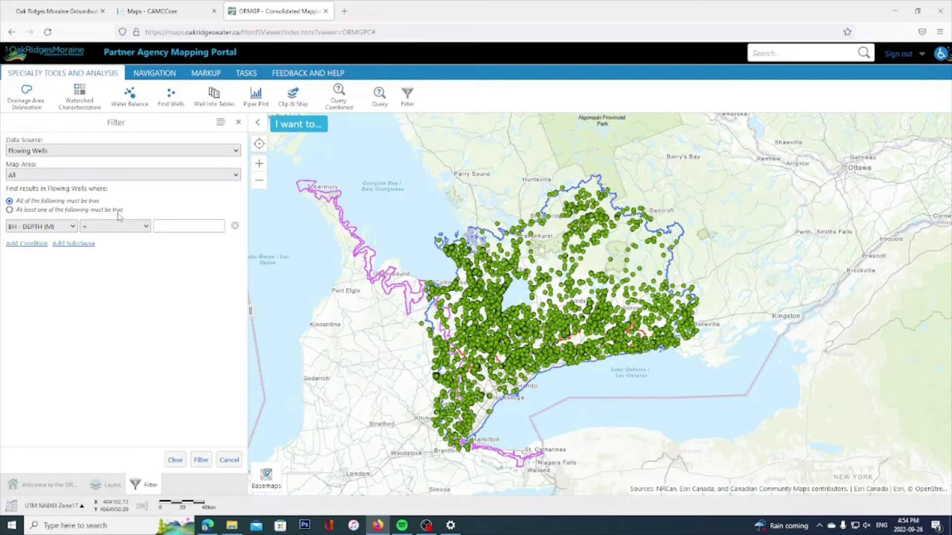
- Filter the Flowing Wells layer to boreholes with BH - DEPTH (M) > 50
{"action": "left_click", "coordinate": [51, 228]}
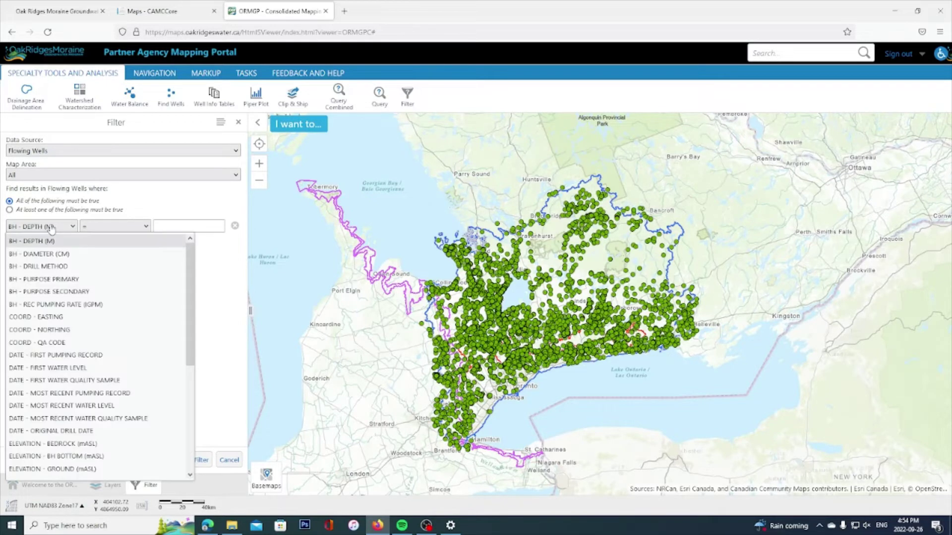
{"action": "scroll", "coordinate": [99, 298], "scroll_direction": "down", "scroll_amount": 5}
{"action": "scroll", "coordinate": [103, 296], "scroll_direction": "up", "scroll_amount": 5}
{"action": "left_click", "coordinate": [116, 227]}
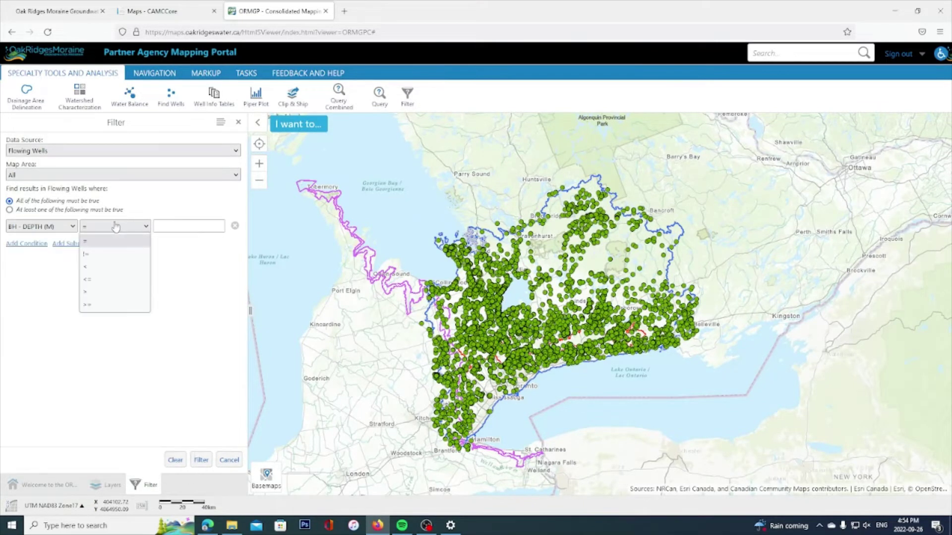
{"action": "left_click", "coordinate": [109, 294]}
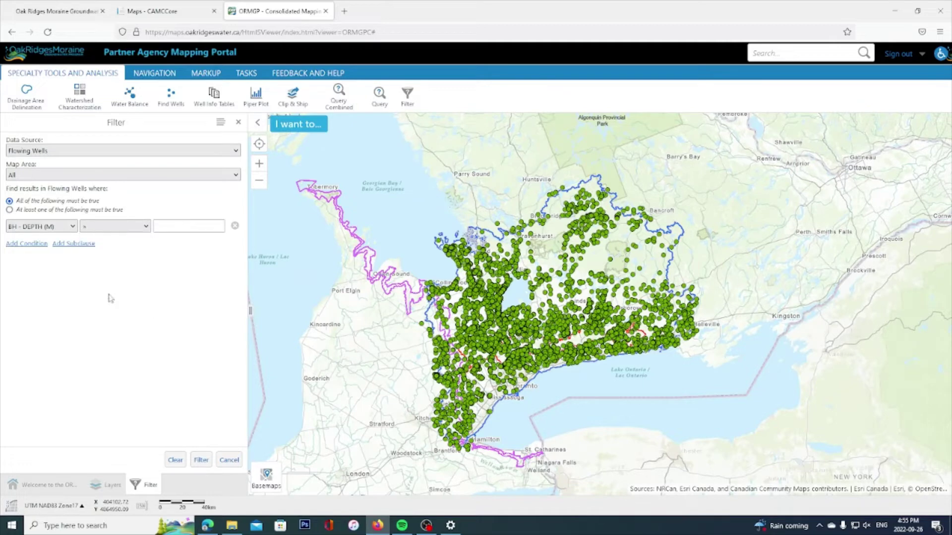
{"action": "left_click", "coordinate": [195, 226]}
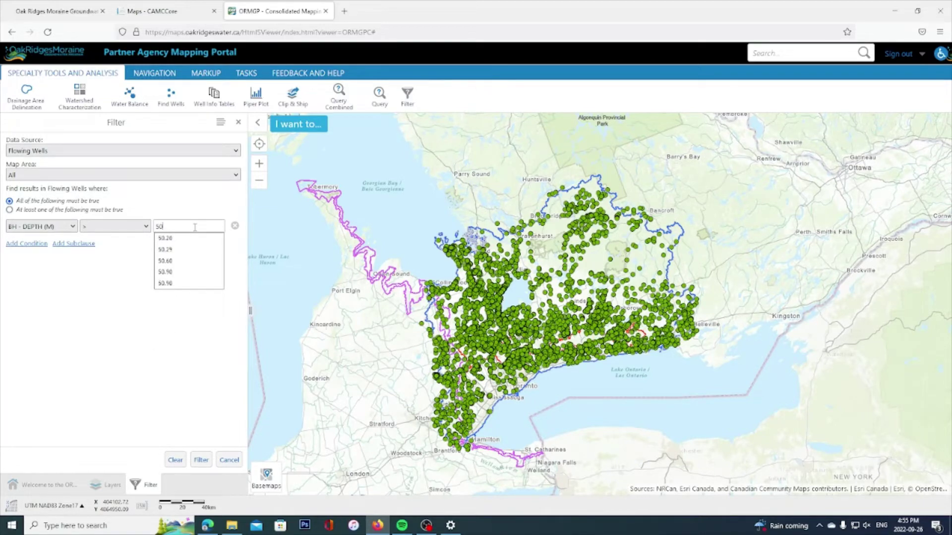
{"action": "left_click", "coordinate": [201, 461]}
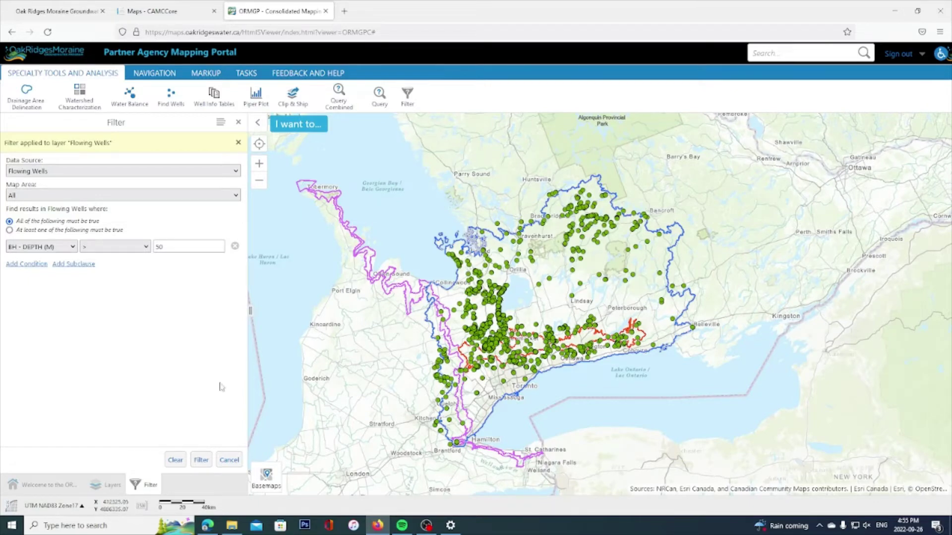
- Turn off the Flowing Wells layer and turn on Municipal Wells in the Boreholes theme
{"action": "left_click", "coordinate": [108, 488]}
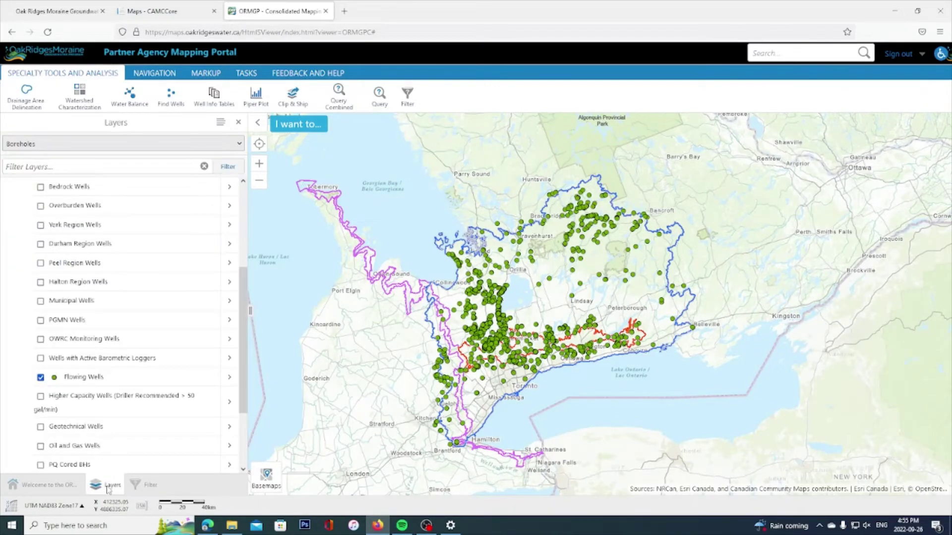
{"action": "left_click", "coordinate": [40, 379]}
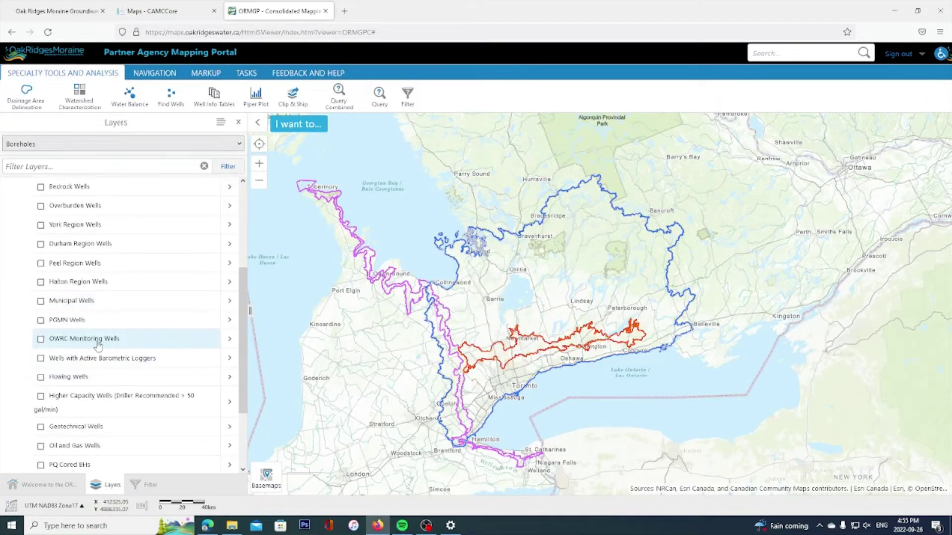
{"action": "scroll", "coordinate": [98, 345], "scroll_direction": "up", "scroll_amount": 3}
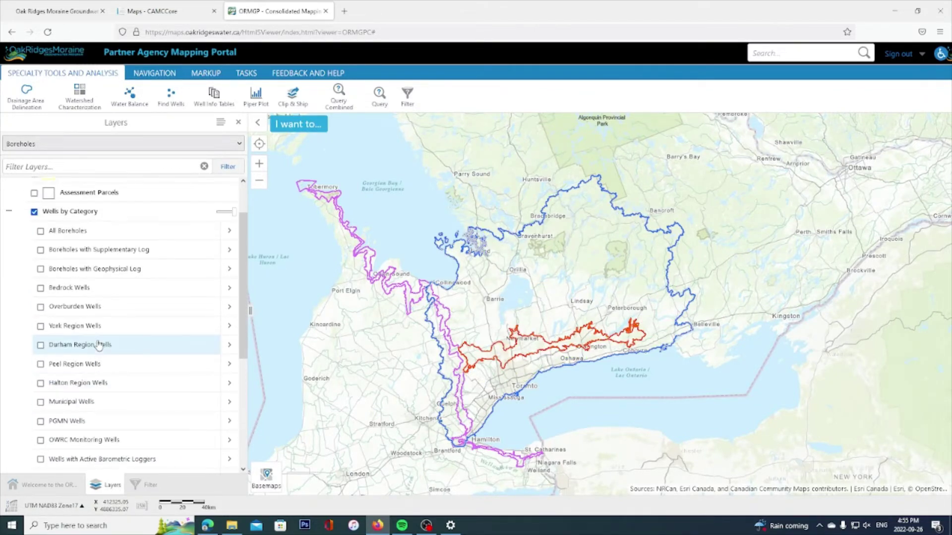
{"action": "scroll", "coordinate": [99, 343], "scroll_direction": "down", "scroll_amount": 3}
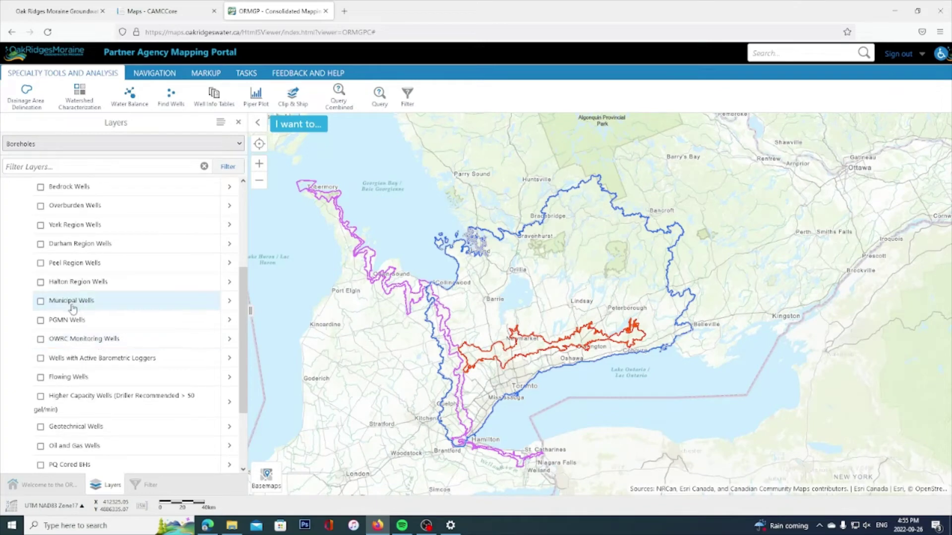
{"action": "left_click", "coordinate": [40, 302]}
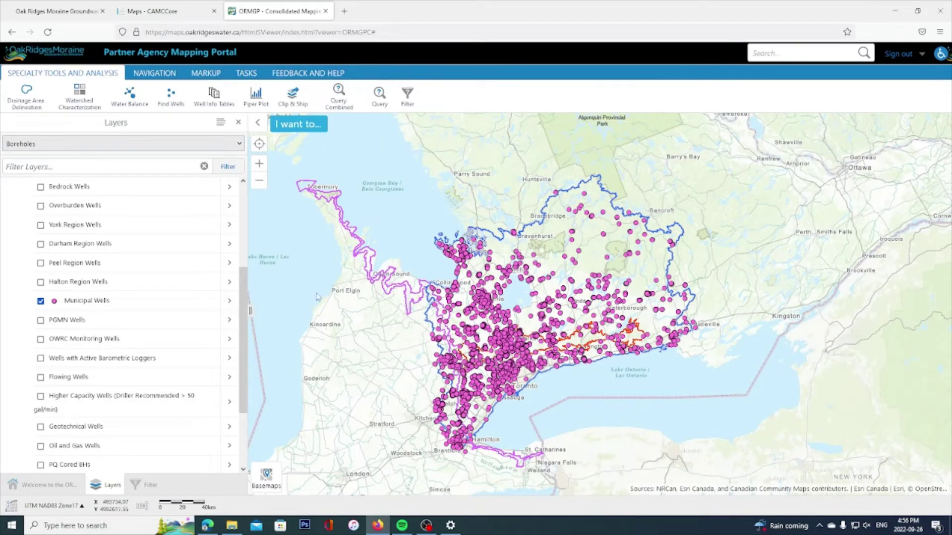
- Return to the filter settings and change the data source to Municipal Wells
{"action": "left_click", "coordinate": [145, 489]}
{"action": "left_click", "coordinate": [110, 153]}
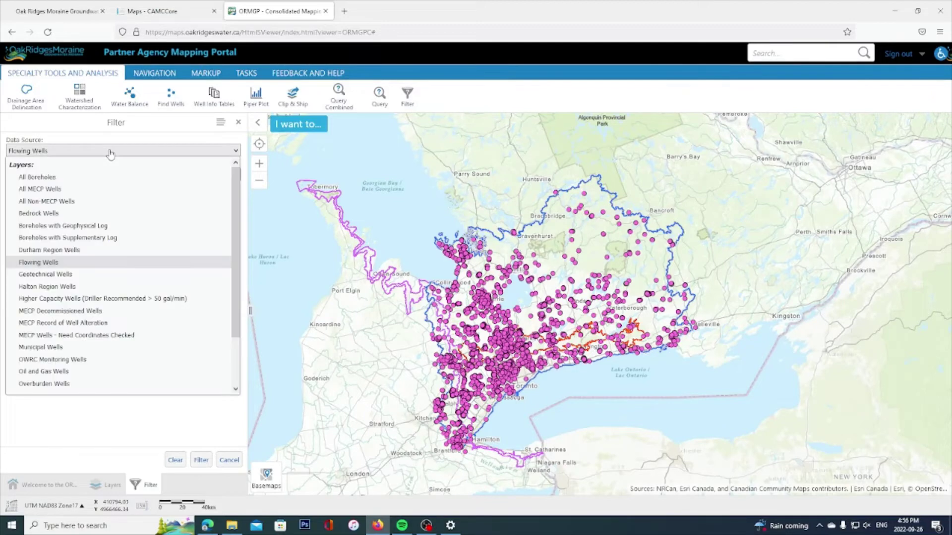
{"action": "left_click", "coordinate": [74, 348]}
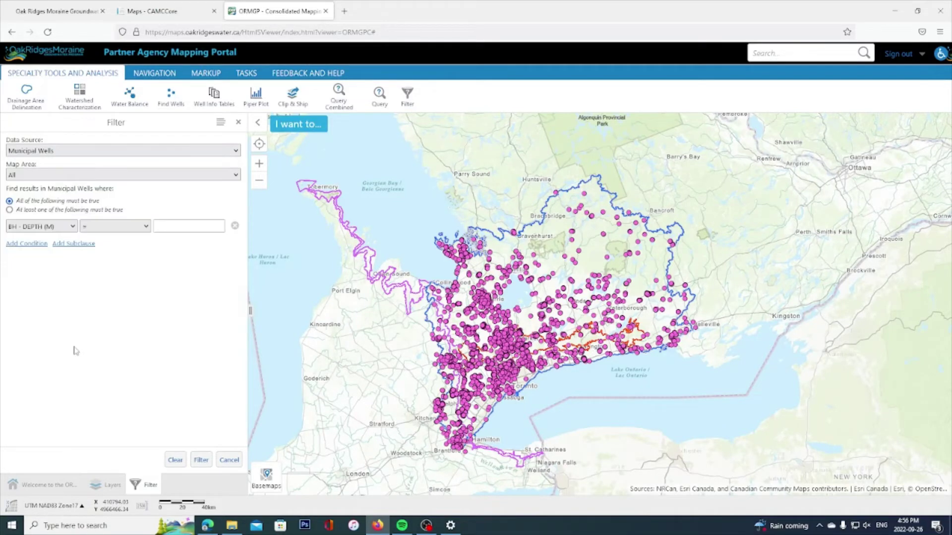
- Filter the Municipal Wells layer to wells whose NAME contains "pw"
{"action": "left_click", "coordinate": [73, 228]}
{"action": "scroll", "coordinate": [123, 324], "scroll_direction": "down", "scroll_amount": 2}
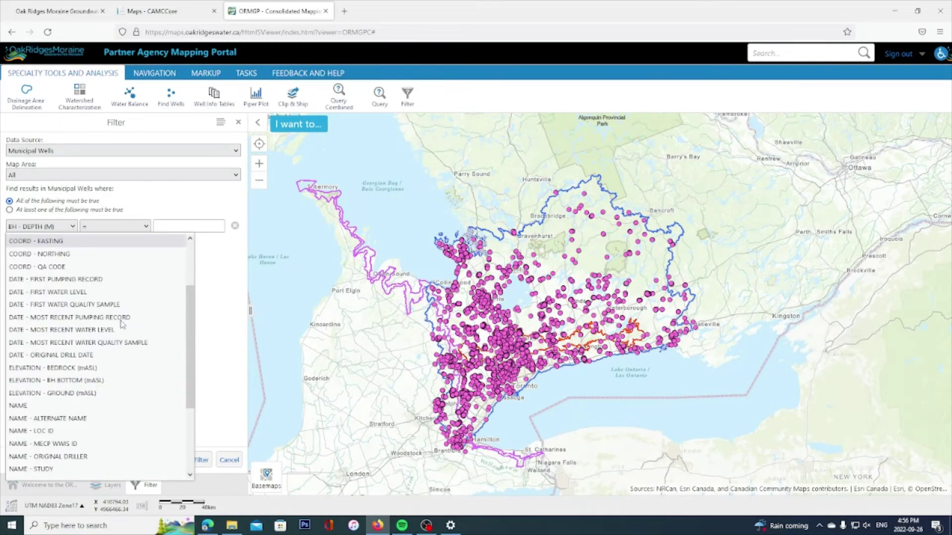
{"action": "scroll", "coordinate": [122, 325], "scroll_direction": "down", "scroll_amount": 2}
{"action": "left_click", "coordinate": [82, 331]}
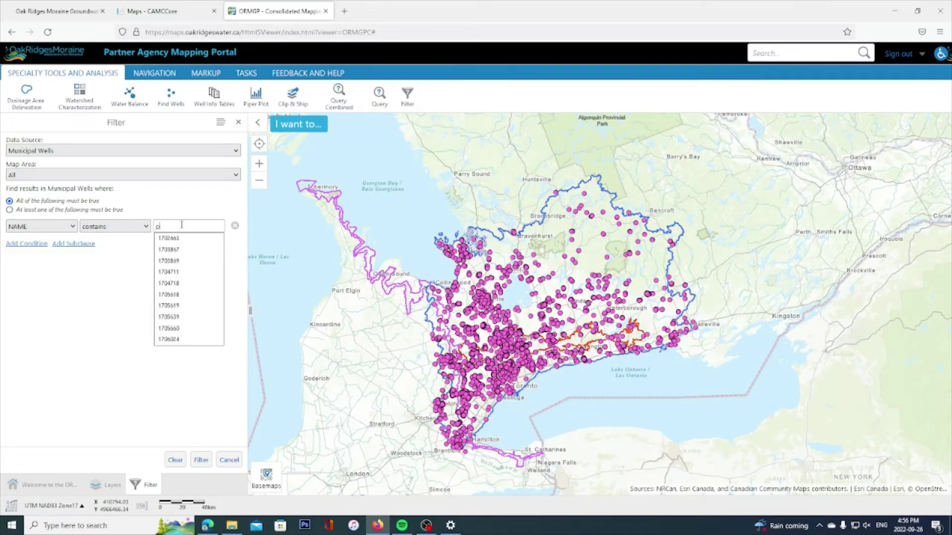
{"action": "type", "text": "w"}
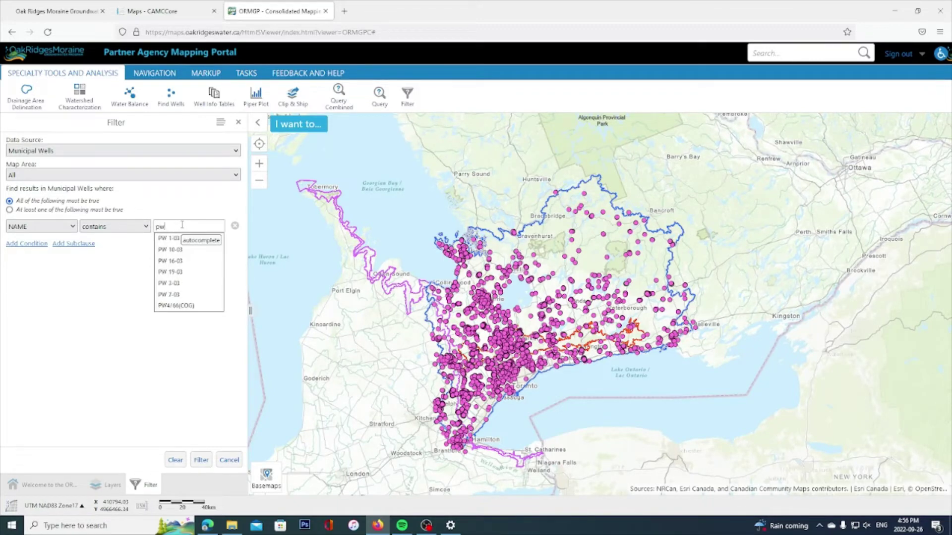
{"action": "left_click", "coordinate": [140, 267]}
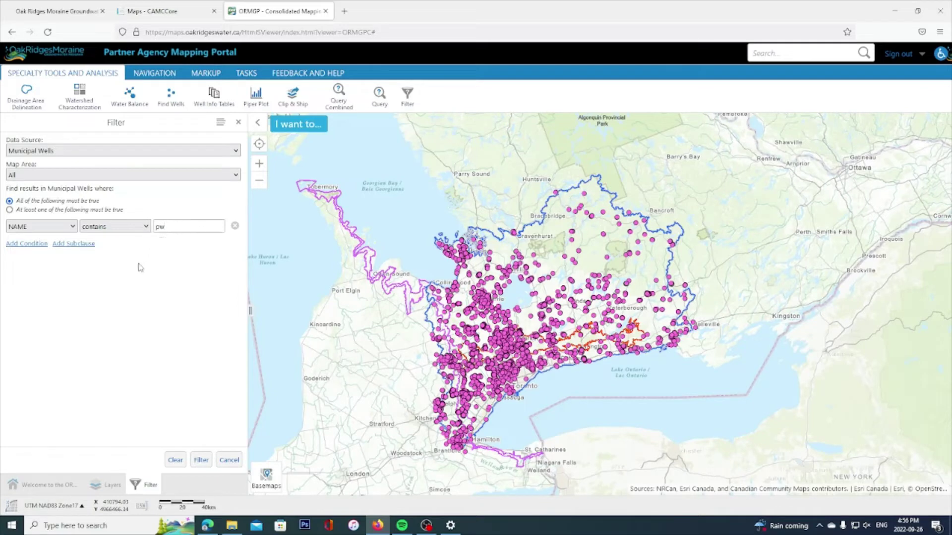
{"action": "left_click", "coordinate": [200, 461]}
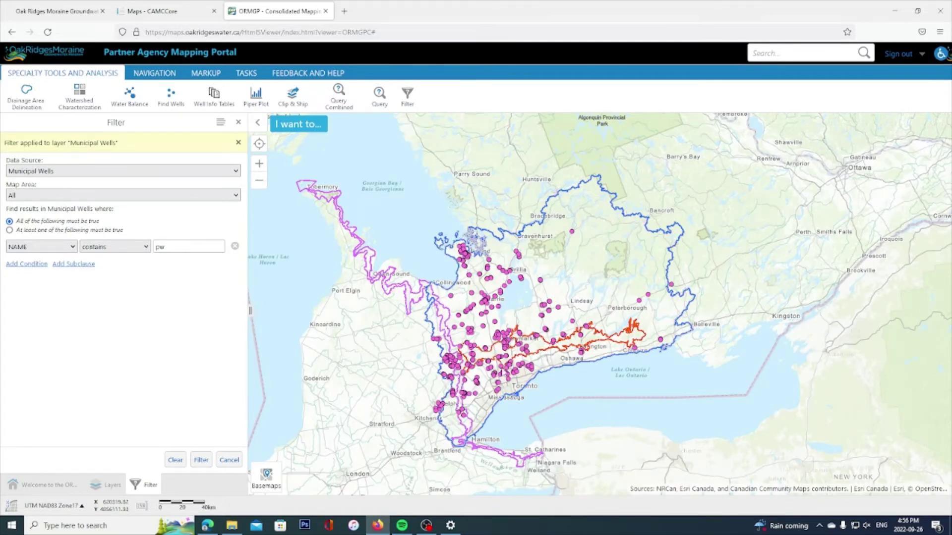
- Check the name and details of a filtered municipal well near Cookstown, and close its information
{"action": "left_click", "coordinate": [483, 326]}
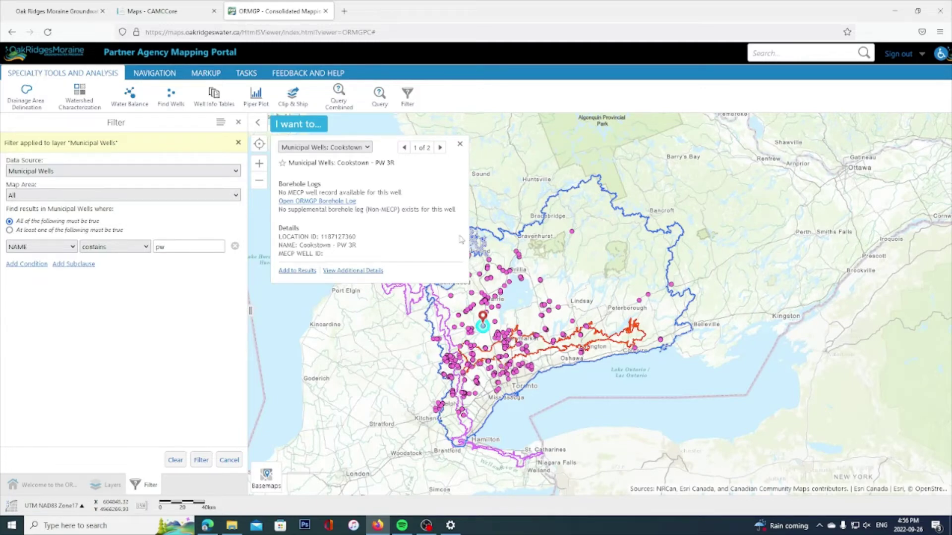
{"action": "left_click", "coordinate": [461, 145]}
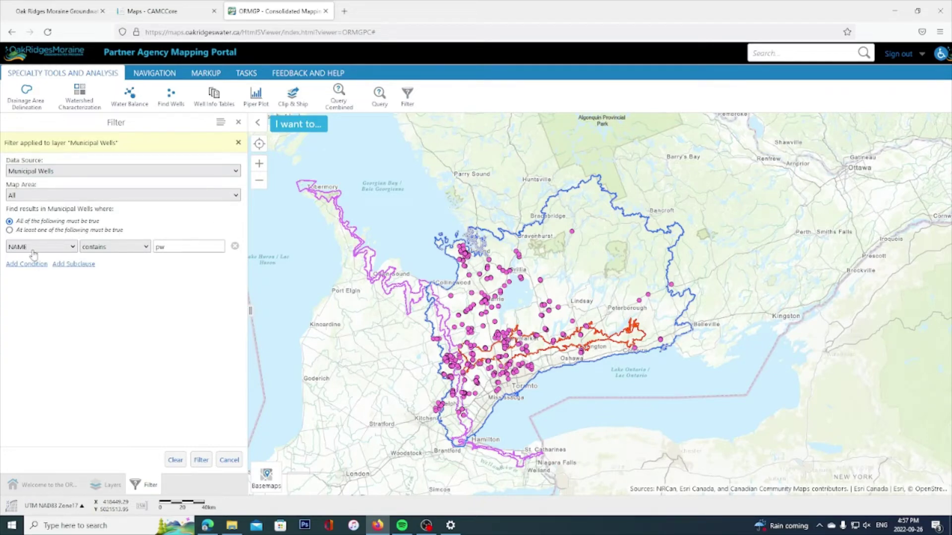
- Add a second condition to the Municipal Wells filter using the field TOTAL THICKNESS - SAND AND GRAVEL (MAT 1)
{"action": "left_click", "coordinate": [28, 264]}
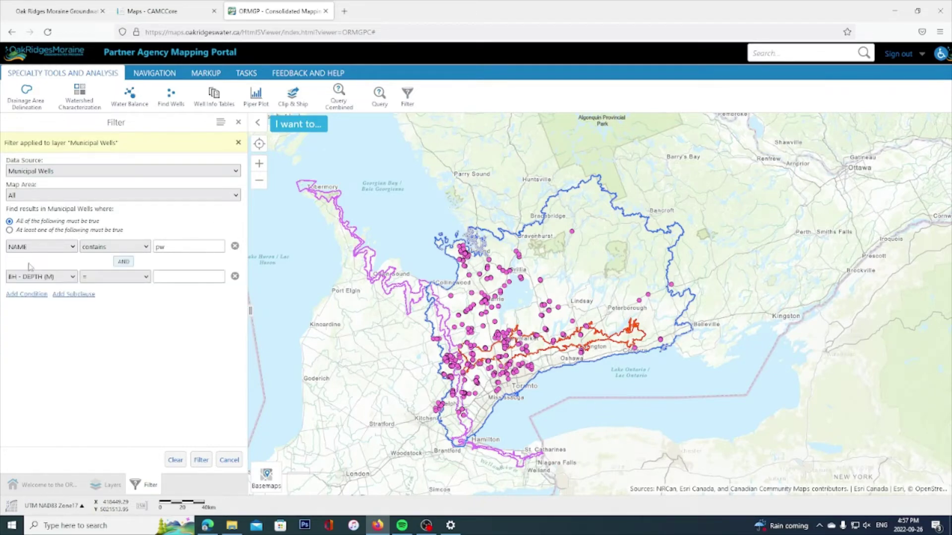
{"action": "left_click", "coordinate": [74, 278]}
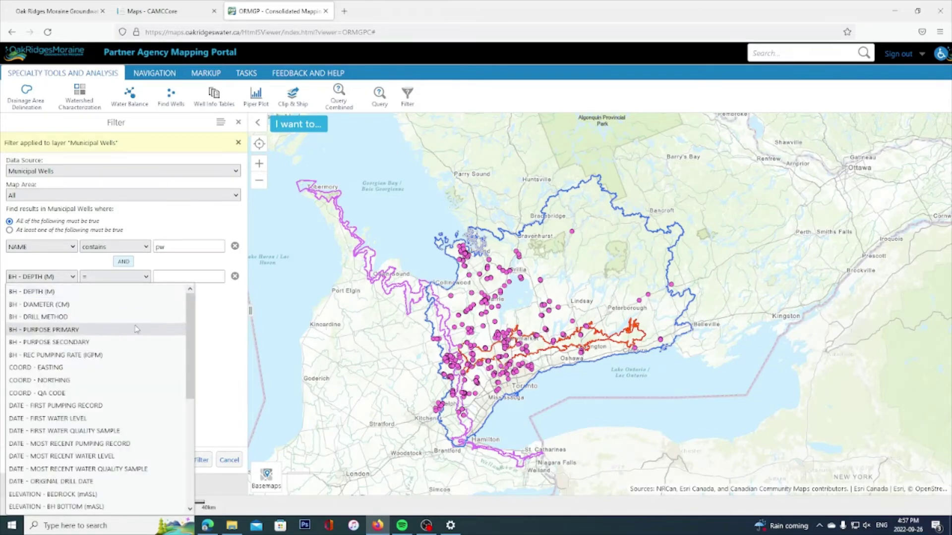
{"action": "scroll", "coordinate": [137, 329], "scroll_direction": "down", "scroll_amount": 3}
{"action": "scroll", "coordinate": [136, 329], "scroll_direction": "down", "scroll_amount": 4}
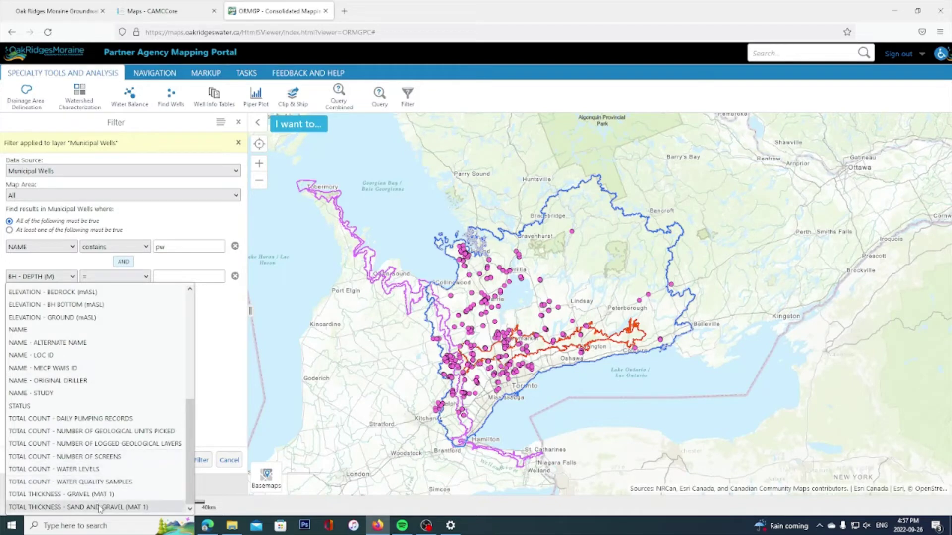
{"action": "left_click", "coordinate": [127, 508]}
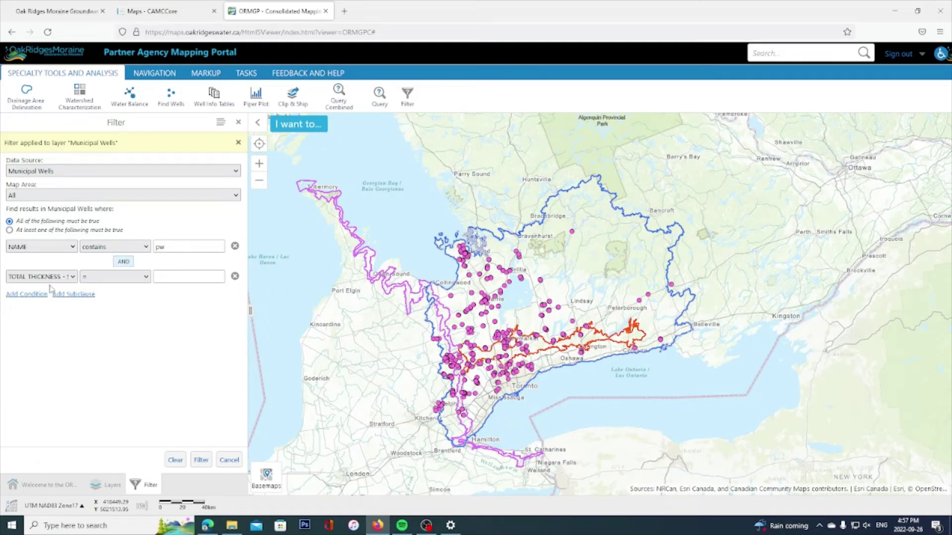
- Set the sand and gravel thickness condition to greater than 10 and apply the filter
{"action": "left_click", "coordinate": [146, 277]}
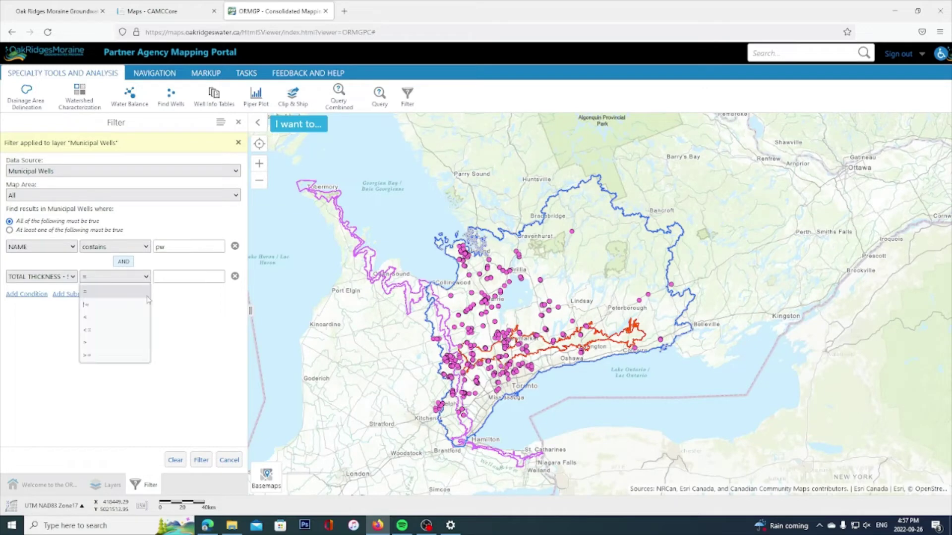
{"action": "left_click", "coordinate": [136, 342]}
{"action": "left_click", "coordinate": [176, 278]}
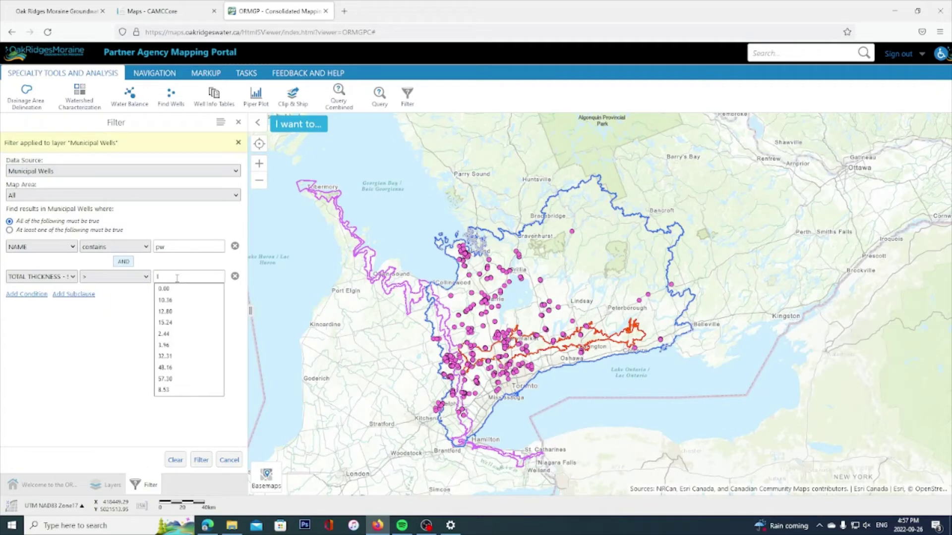
{"action": "type", "text": "10"}
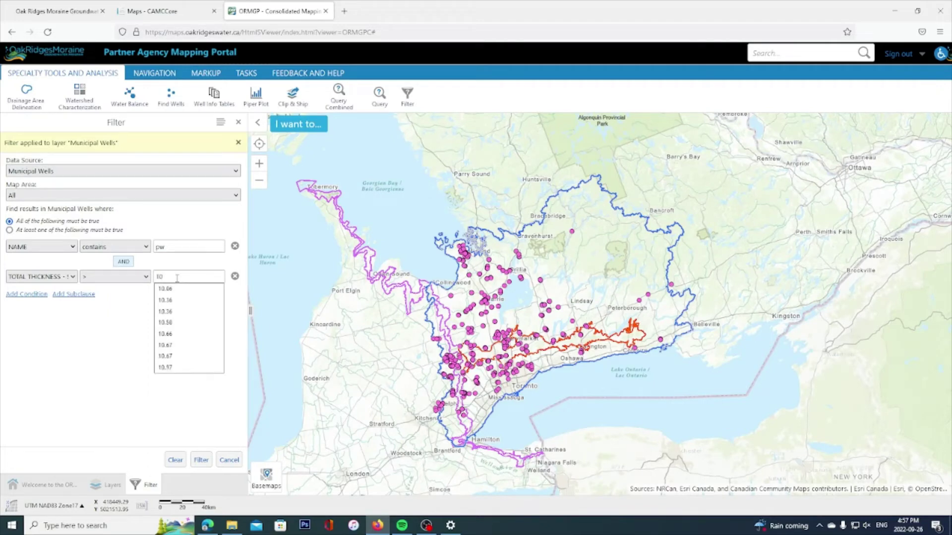
{"action": "left_click", "coordinate": [206, 464]}
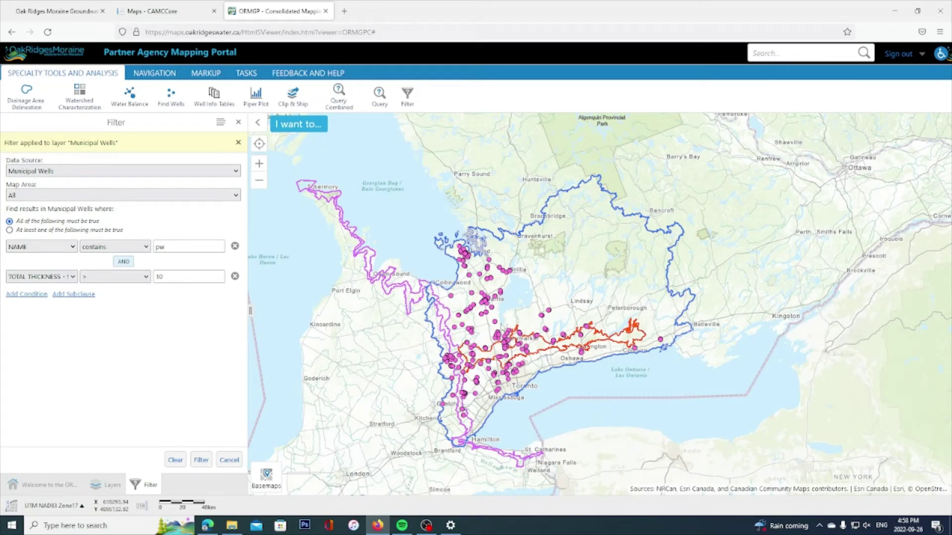
- Select the filtered municipal well at Newmarket on the map and open its ORMGP borehole log
{"action": "scroll", "coordinate": [502, 327], "scroll_direction": "up", "scroll_amount": 1}
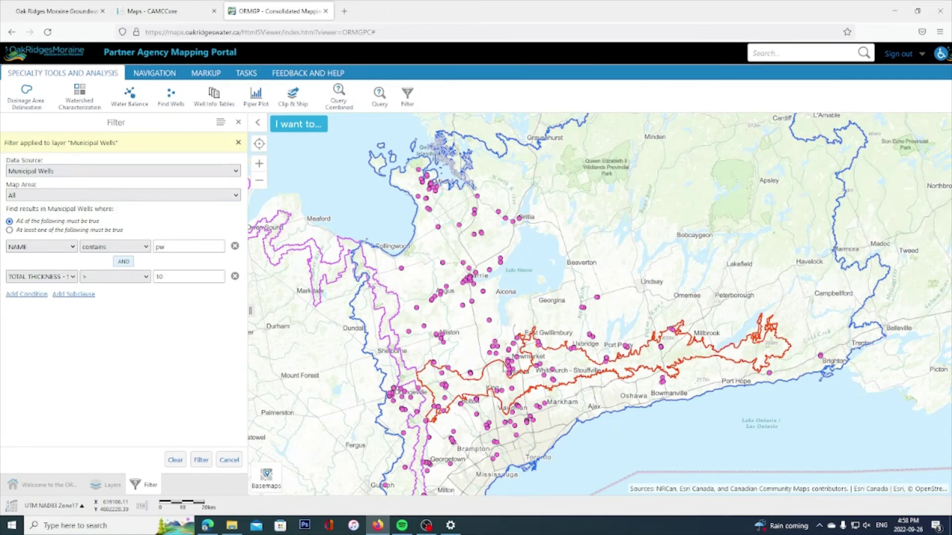
{"action": "scroll", "coordinate": [518, 376], "scroll_direction": "up", "scroll_amount": 1}
{"action": "scroll", "coordinate": [518, 376], "scroll_direction": "up", "scroll_amount": 1}
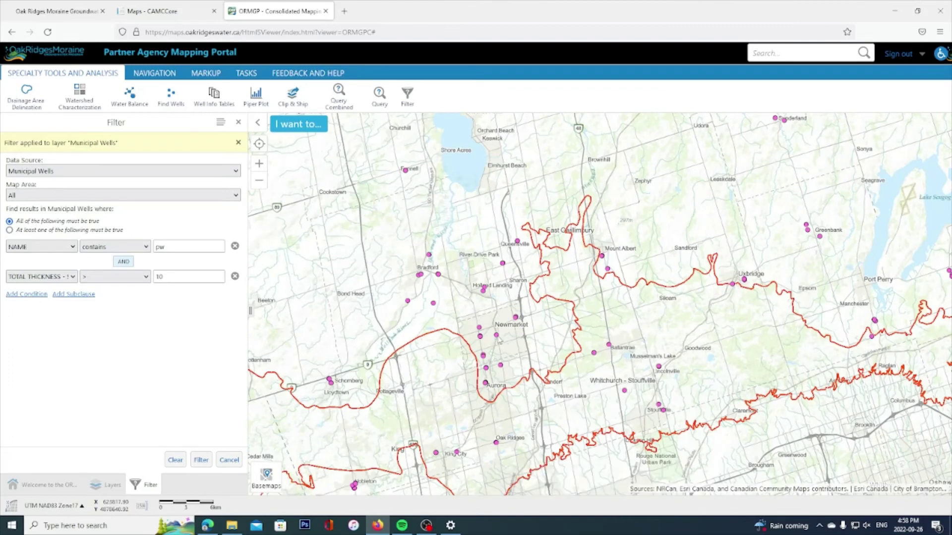
{"action": "left_click", "coordinate": [496, 335]}
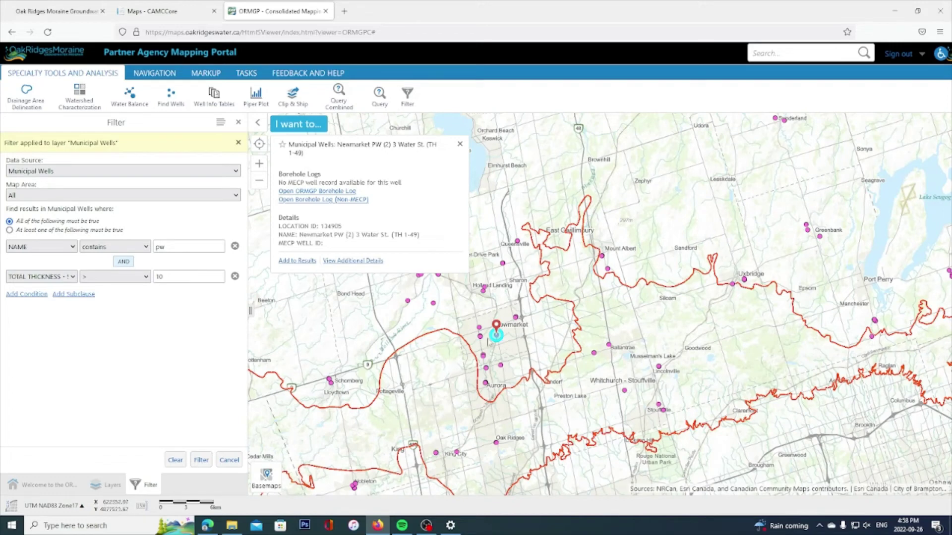
{"action": "left_click", "coordinate": [315, 193]}
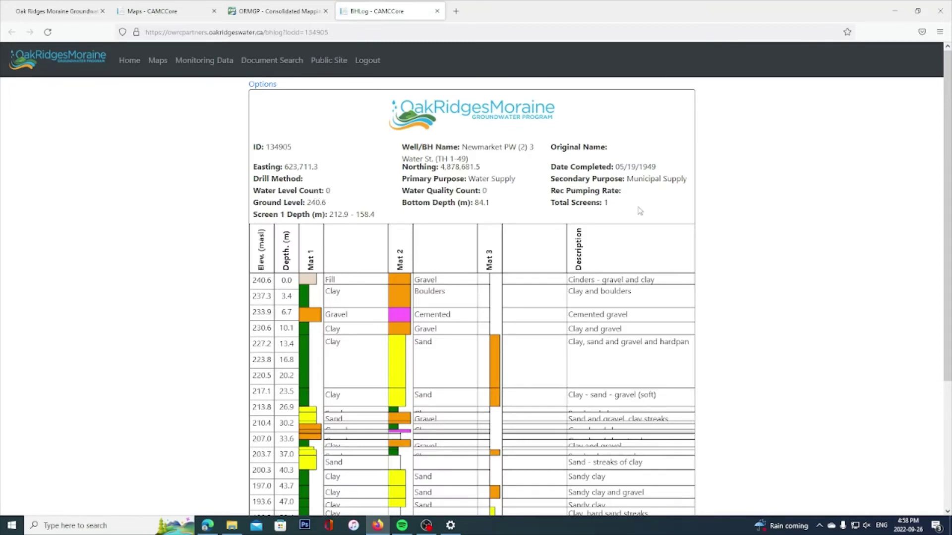
- Examine the borehole log's sand and gravel layers in Mat 1 with their depths and the screen depth, and return to the map
{"action": "scroll", "coordinate": [696, 272], "scroll_direction": "down", "scroll_amount": 1}
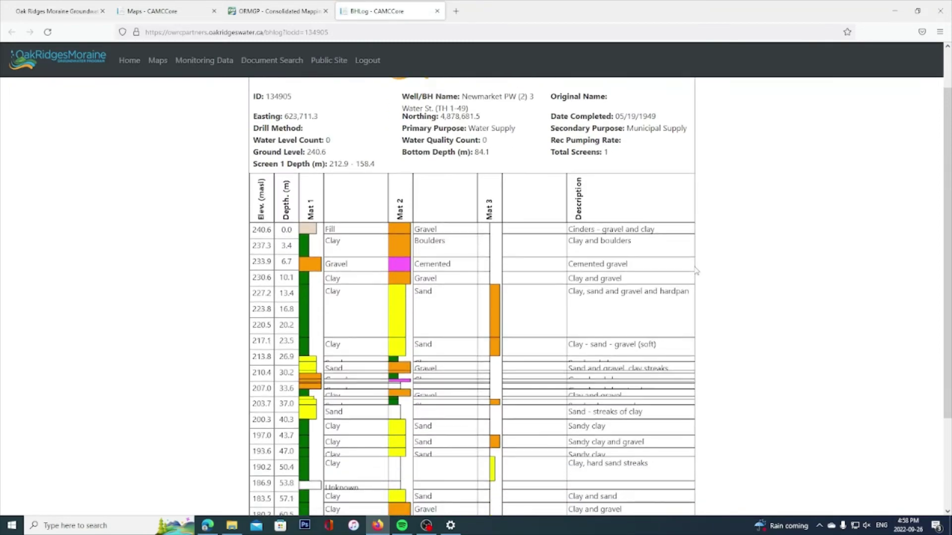
{"action": "scroll", "coordinate": [696, 272], "scroll_direction": "down", "scroll_amount": 2}
{"action": "scroll", "coordinate": [696, 271], "scroll_direction": "up", "scroll_amount": 3}
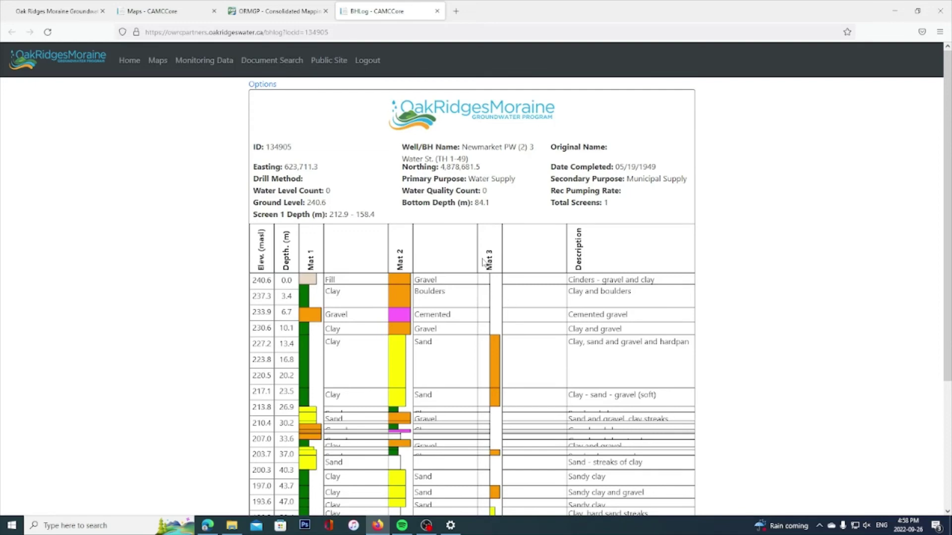
{"action": "scroll", "coordinate": [473, 288], "scroll_direction": "down", "scroll_amount": 1}
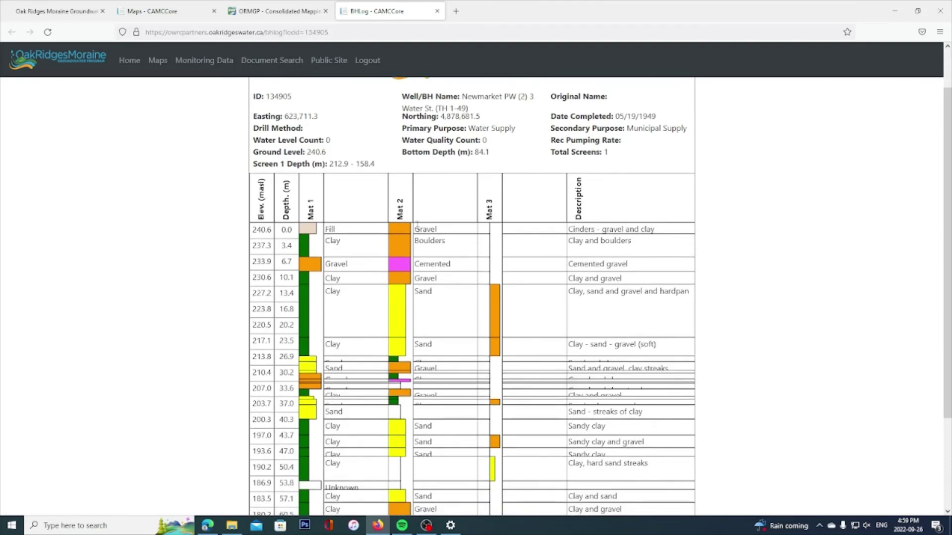
{"action": "scroll", "coordinate": [348, 258], "scroll_direction": "down", "scroll_amount": 2}
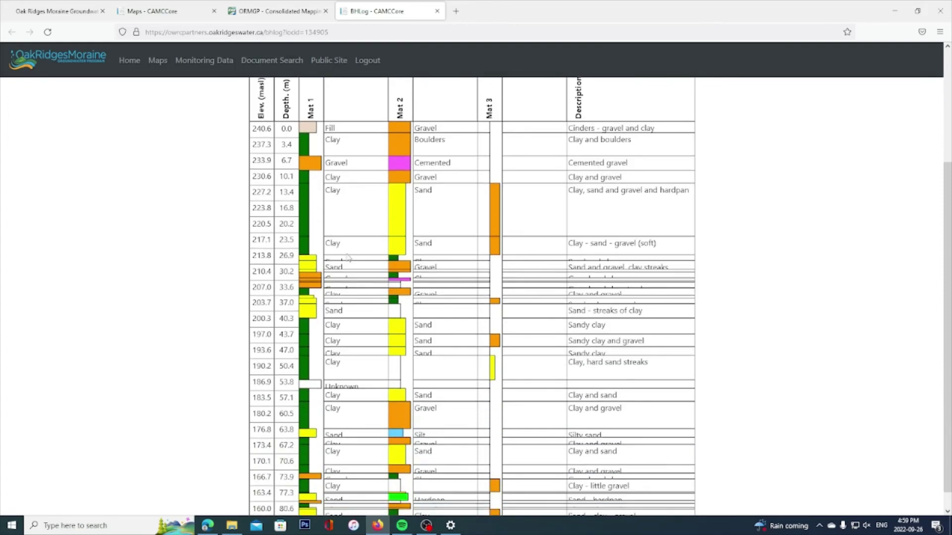
{"action": "scroll", "coordinate": [357, 289], "scroll_direction": "down", "scroll_amount": 1}
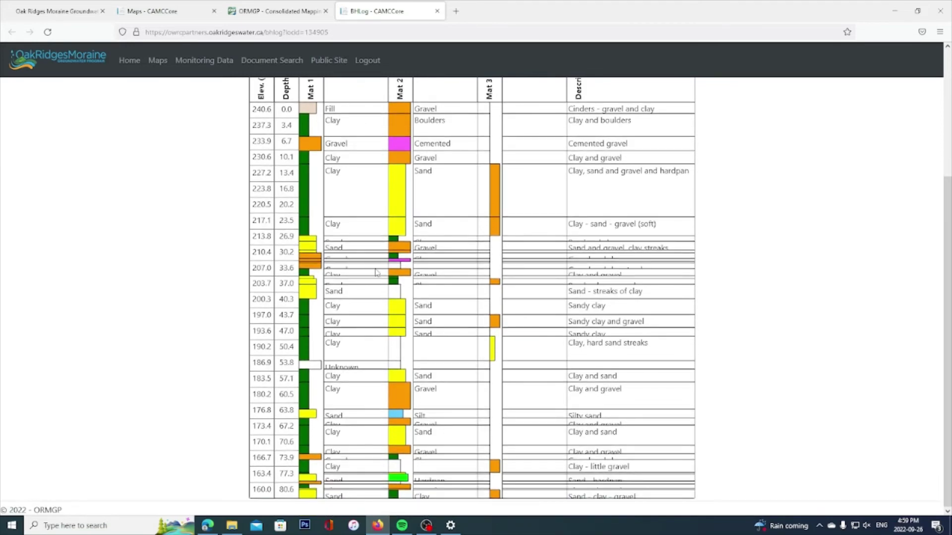
{"action": "mouse_move", "coordinate": [312, 252]}
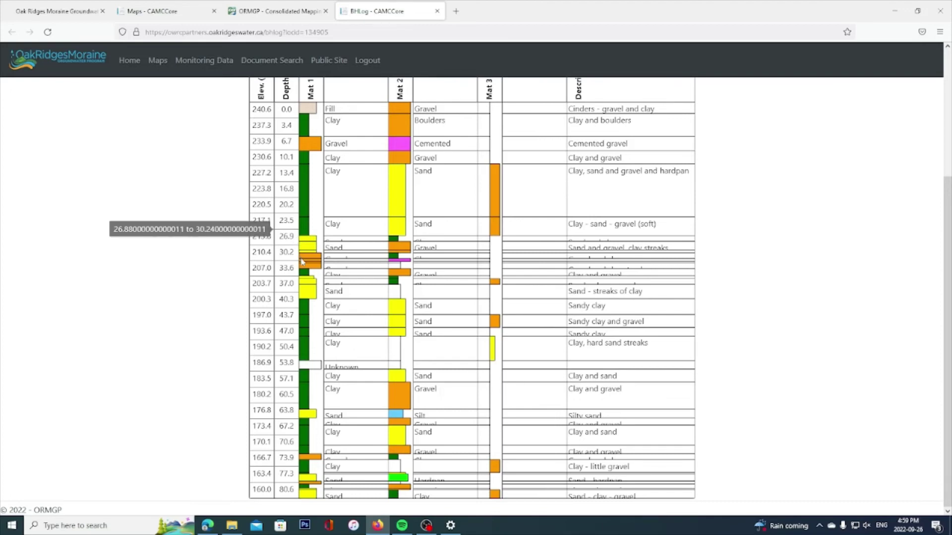
{"action": "mouse_move", "coordinate": [304, 271]}
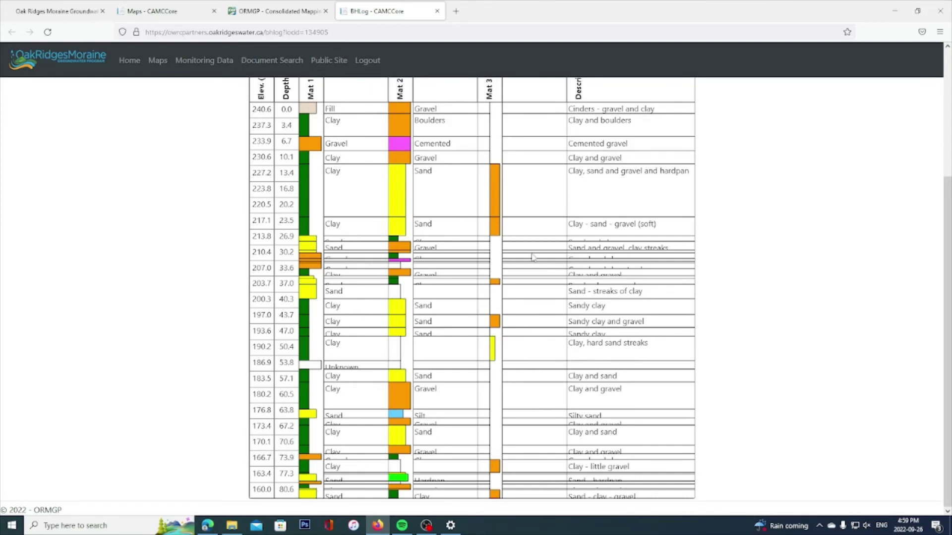
{"action": "scroll", "coordinate": [532, 257], "scroll_direction": "up", "scroll_amount": 1}
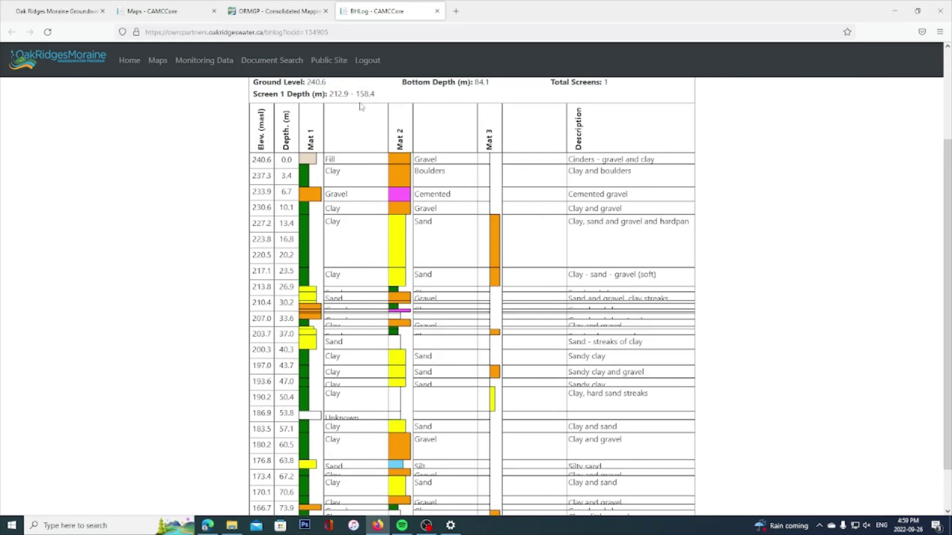
{"action": "left_click", "coordinate": [277, 11]}
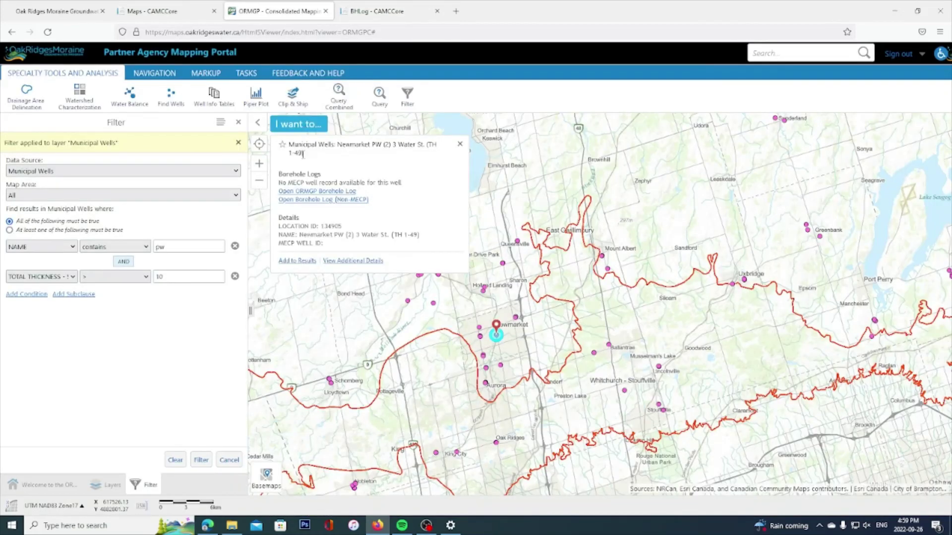